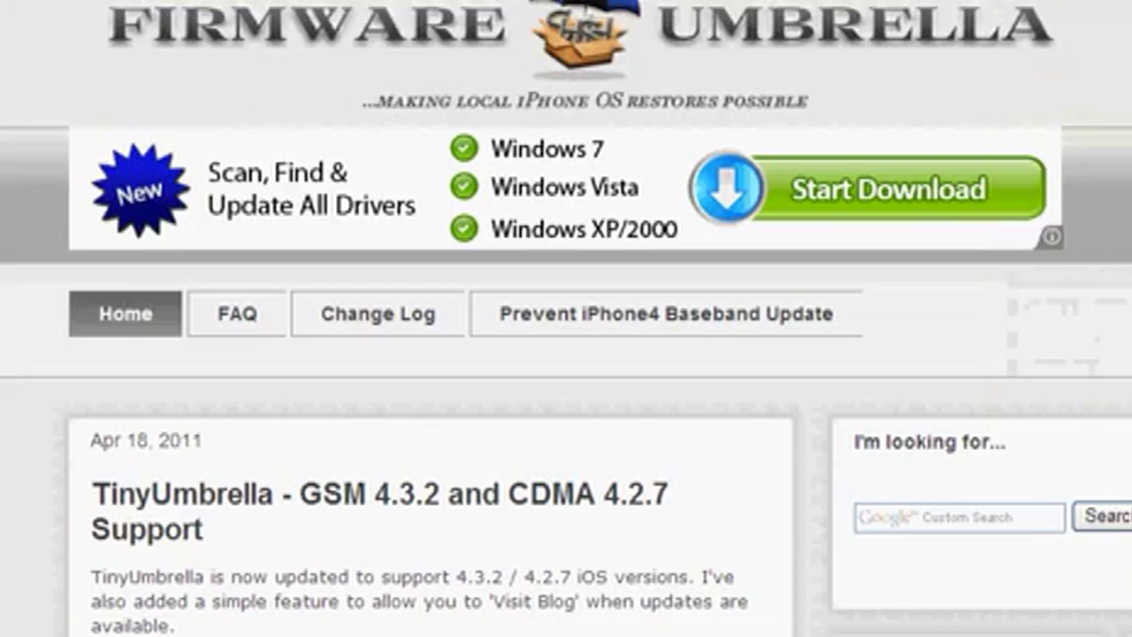
# Step: Download the Windows build tinyumbrella-4.32.01.exe from the Download Links section and save it
pyautogui.scroll(-5, 1121, 564)
pyautogui.scroll(5, 566, 318)
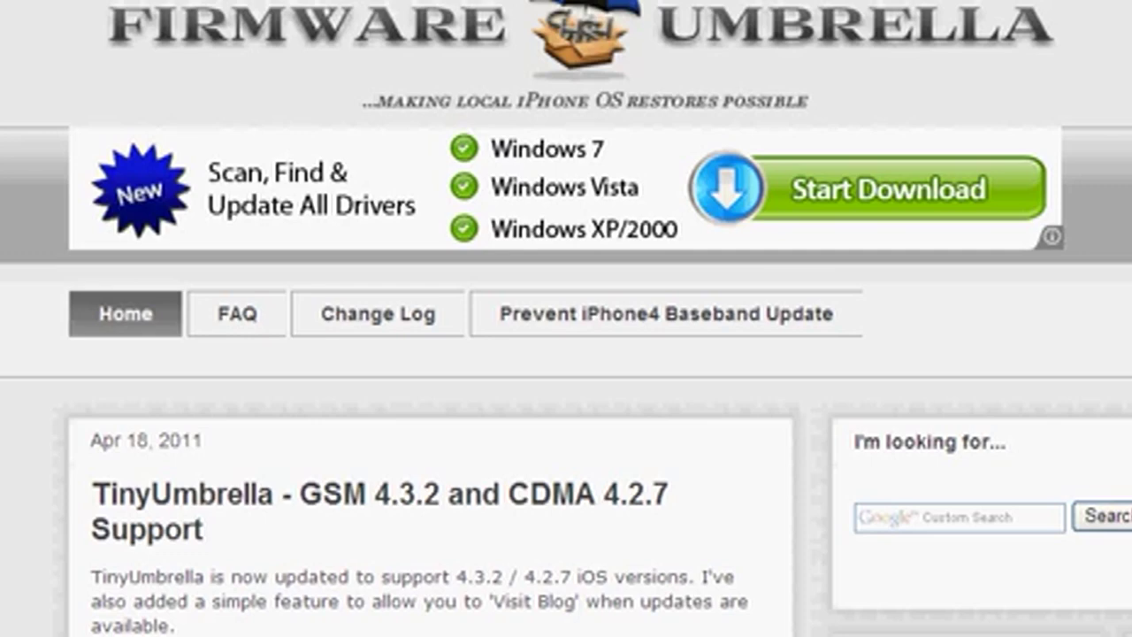
pyautogui.scroll(-2, 740, 215)
pyautogui.scroll(2, 980, 50)
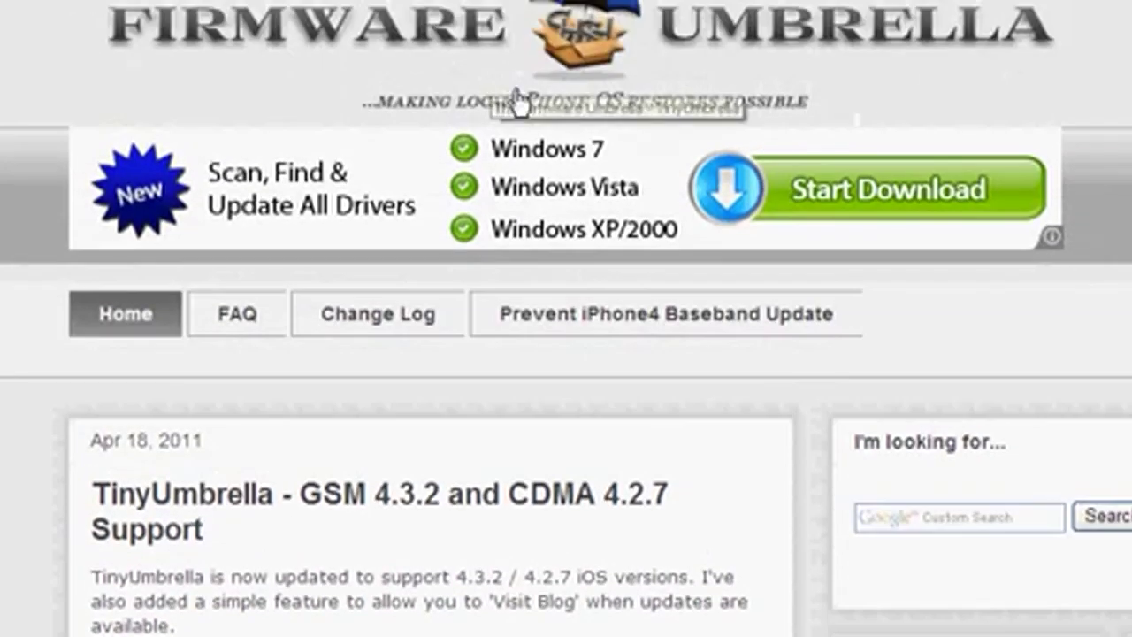
pyautogui.scroll(-10, 548, 103)
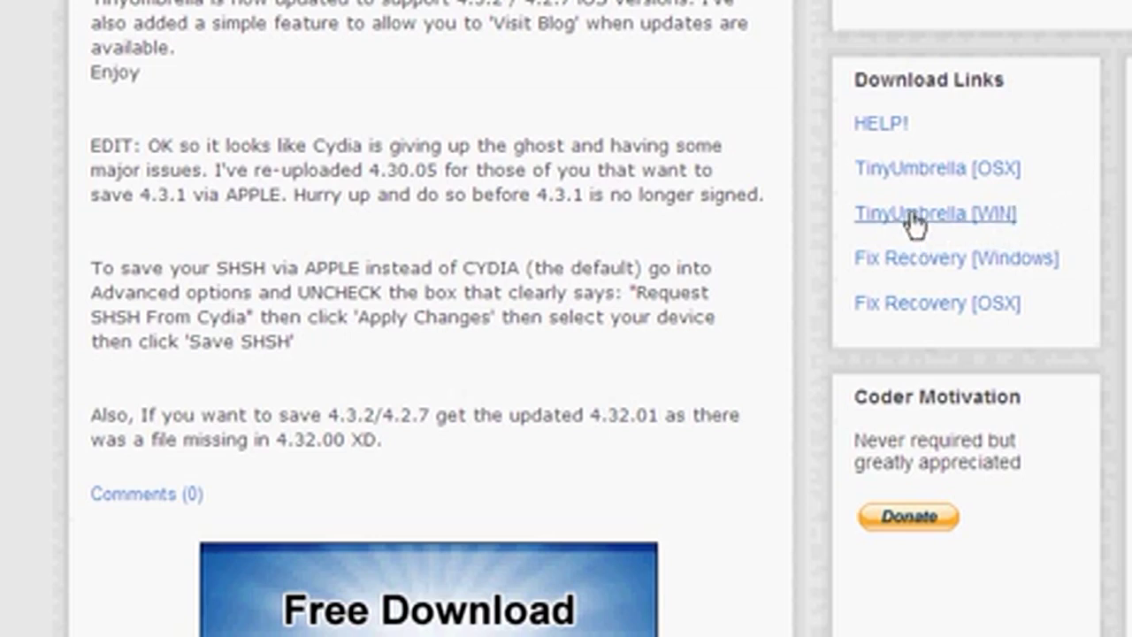
pyautogui.click(999, 225)
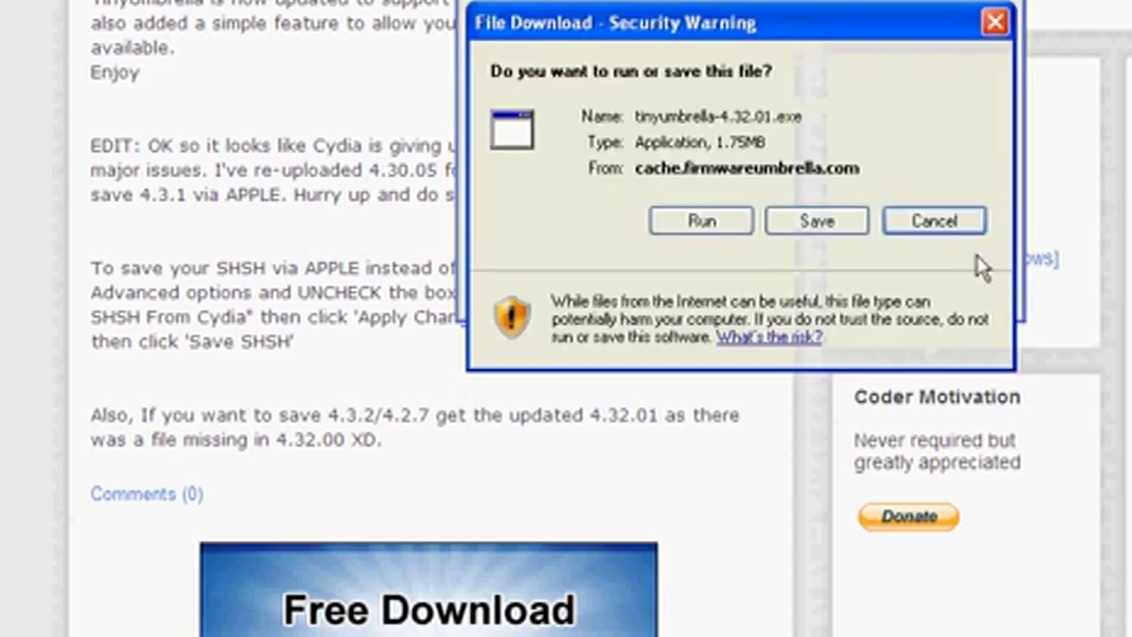
pyautogui.click(959, 223)
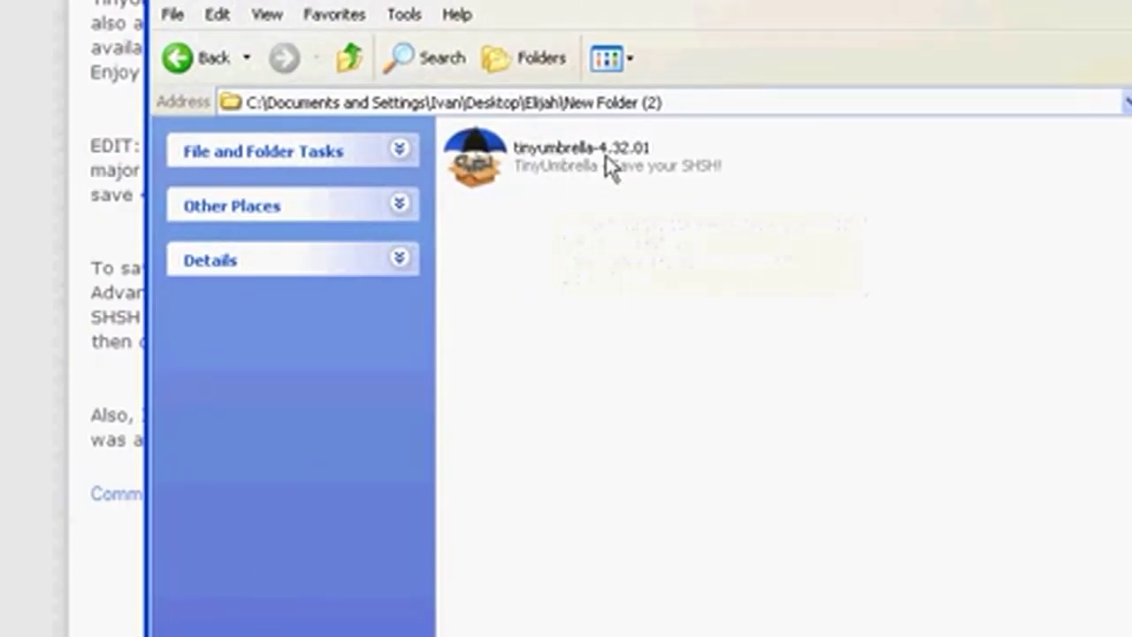
# Step: Run tinyumbrella-4.32.01, accepting the unverified-publisher security warning
pyautogui.moveTo(619, 159)
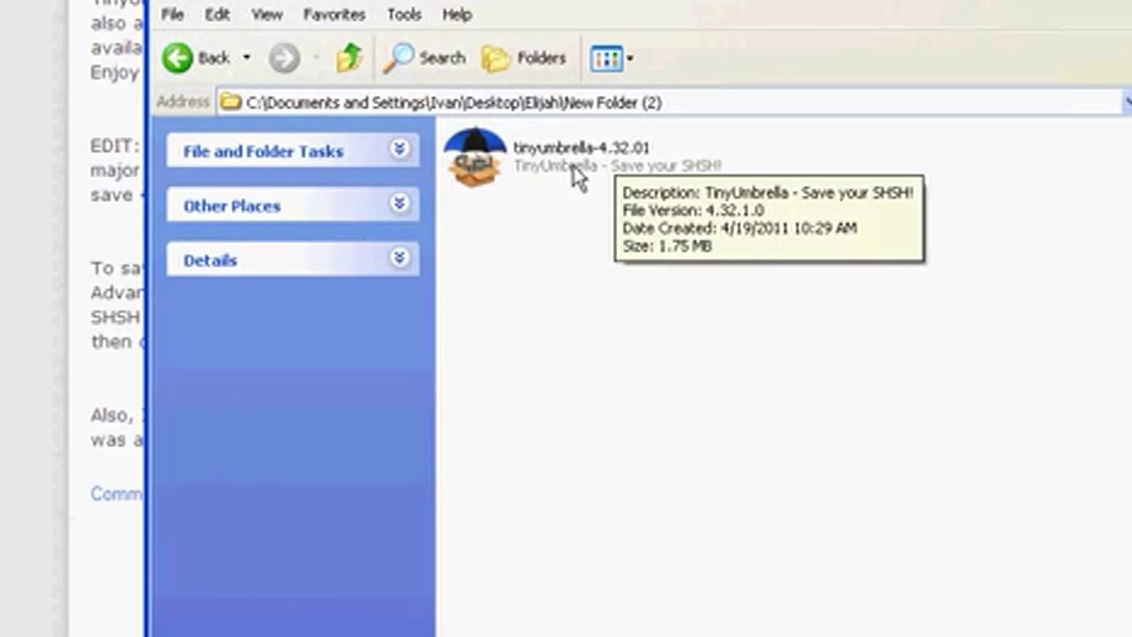
pyautogui.doubleClick(576, 175)
pyautogui.moveTo(811, 22); pyautogui.dragTo(710, 133)
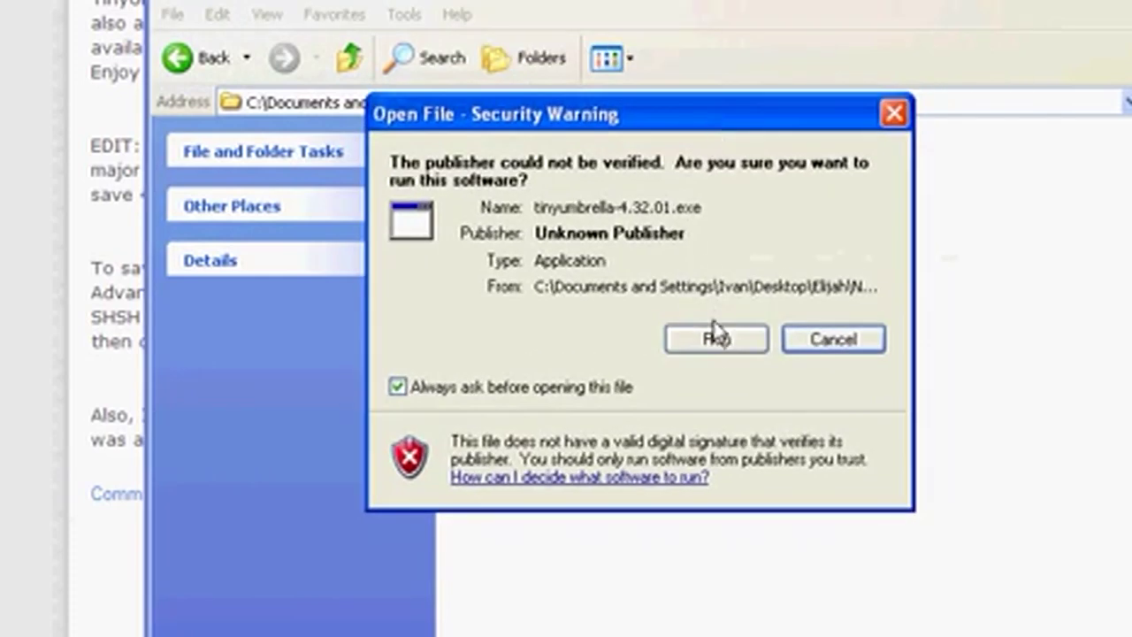
pyautogui.click(714, 337)
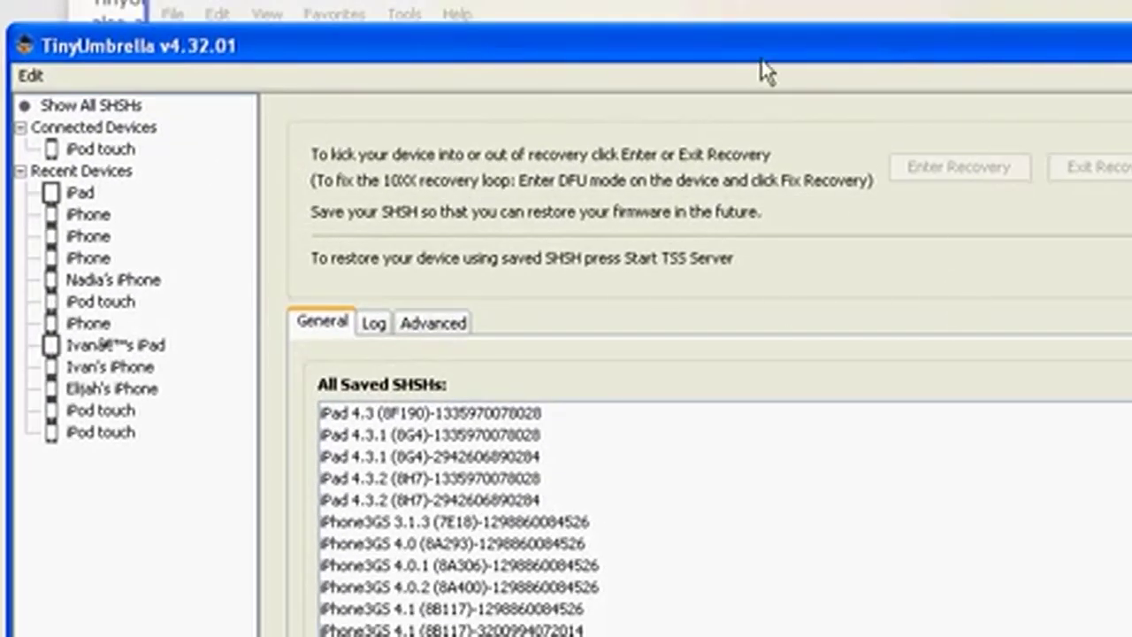
# Step: Select the connected iPod touch to list its seven saved iPod4G SHSHs, shifting the window into view
pyautogui.moveTo(761, 63)
pyautogui.mouseDown()
pyautogui.moveTo(741, 71)
pyautogui.moveTo(753, 74)
pyautogui.mouseUp()
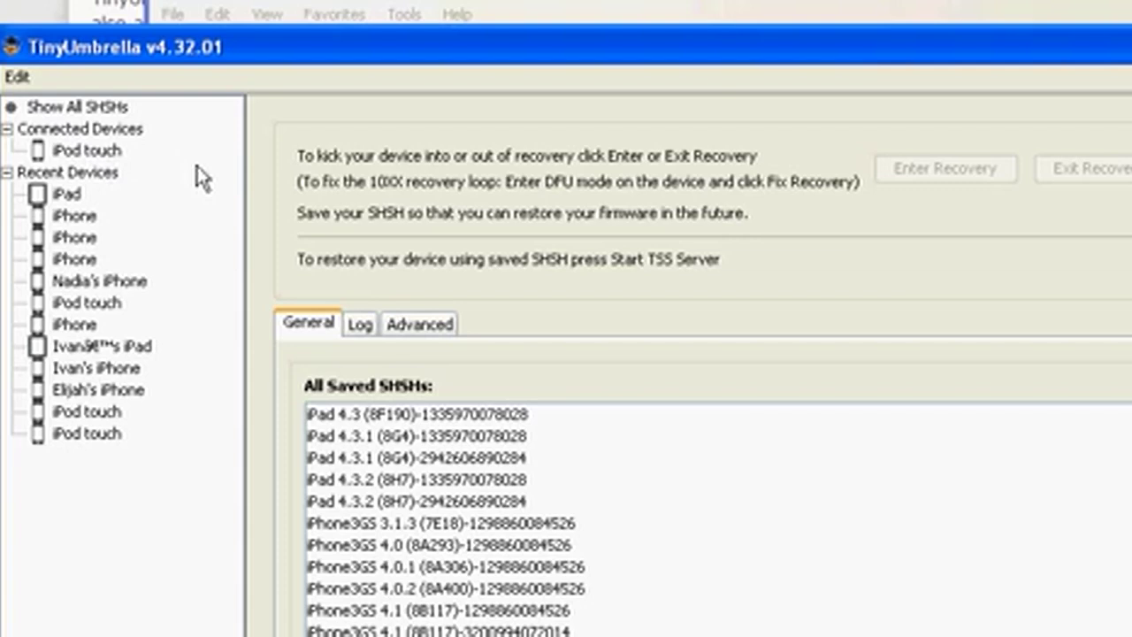
pyautogui.click(86, 152)
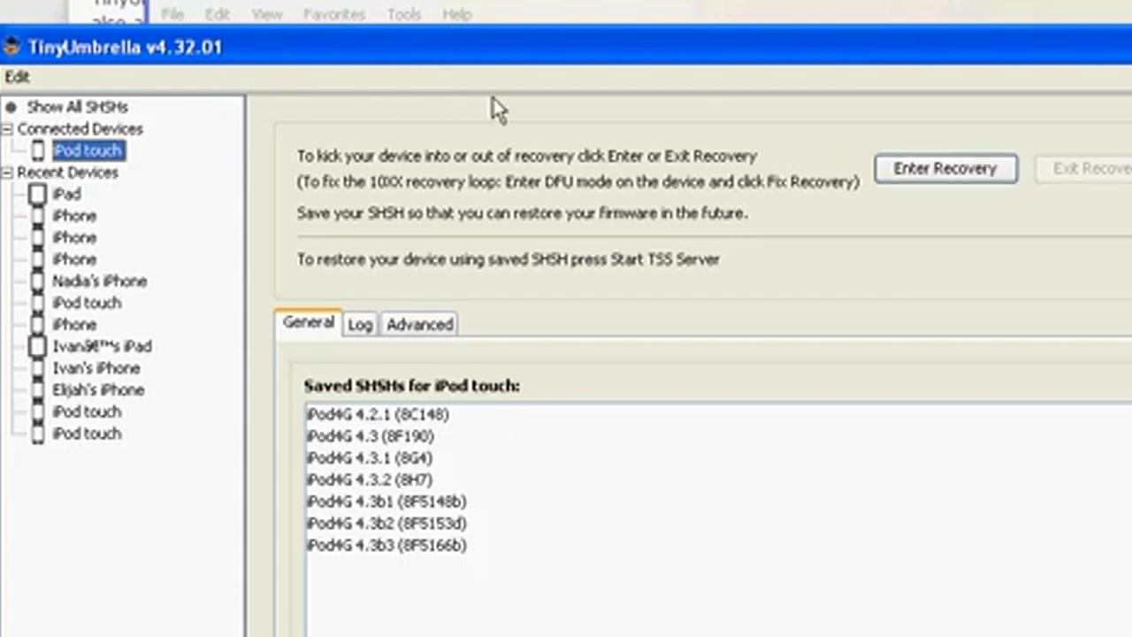
pyautogui.moveTo(633, 63); pyautogui.dragTo(435, 49)
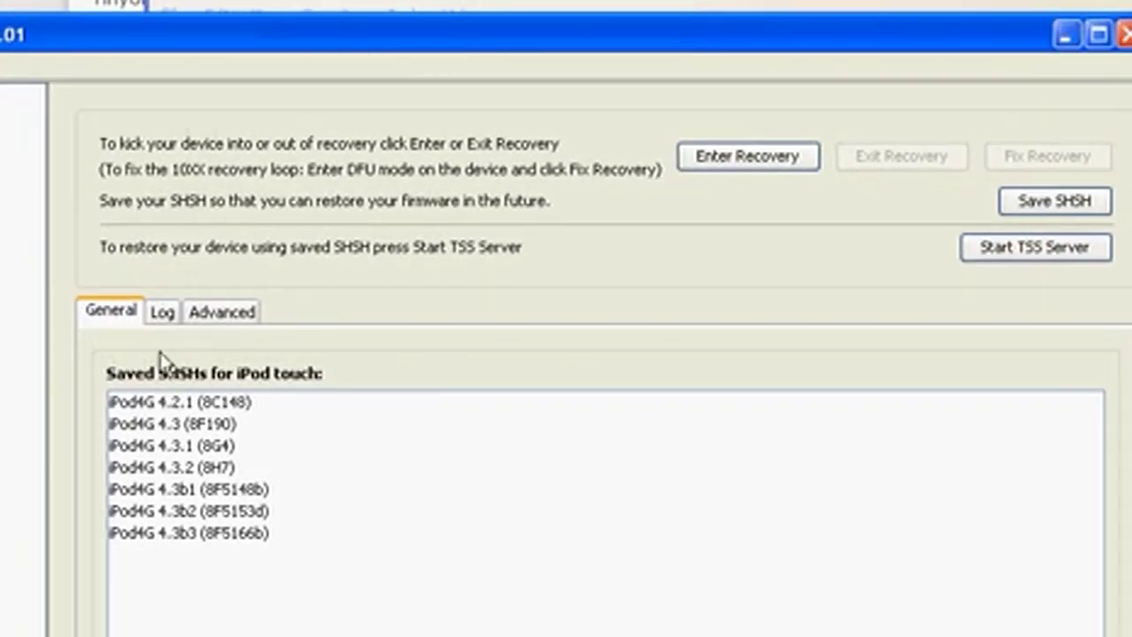
# Step: Start Save SHSH for the iPod touch and browse its 4.2.1, 4.3b3 and 4.3.1 entries meanwhile
pyautogui.click(1052, 199)
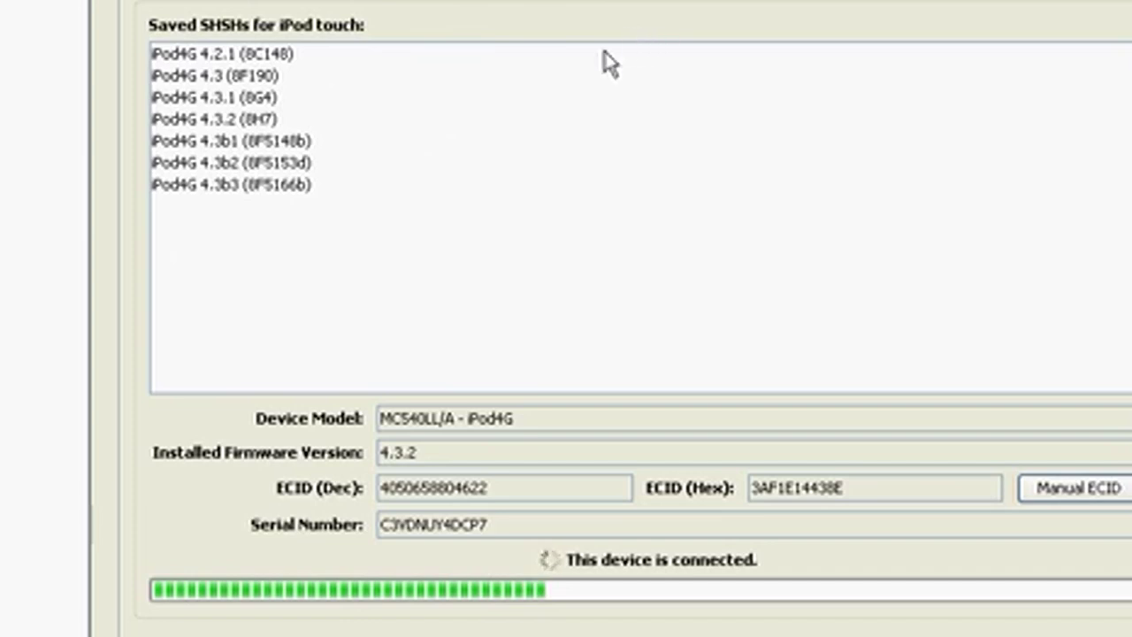
pyautogui.click(232, 54)
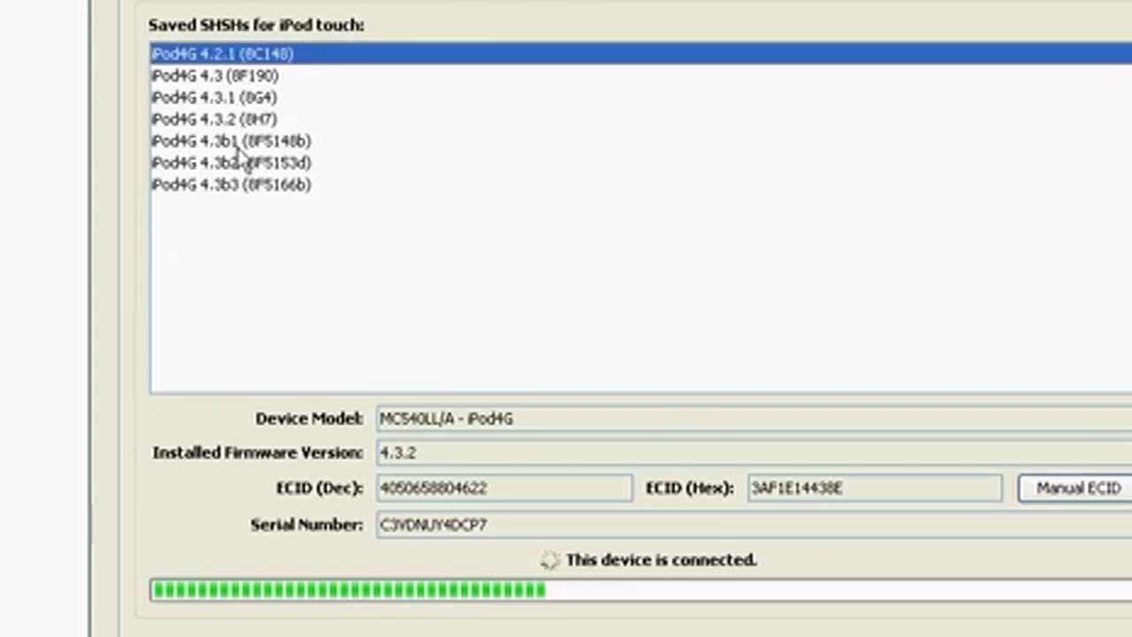
pyautogui.click(244, 184)
pyautogui.click(250, 98)
pyautogui.click(252, 54)
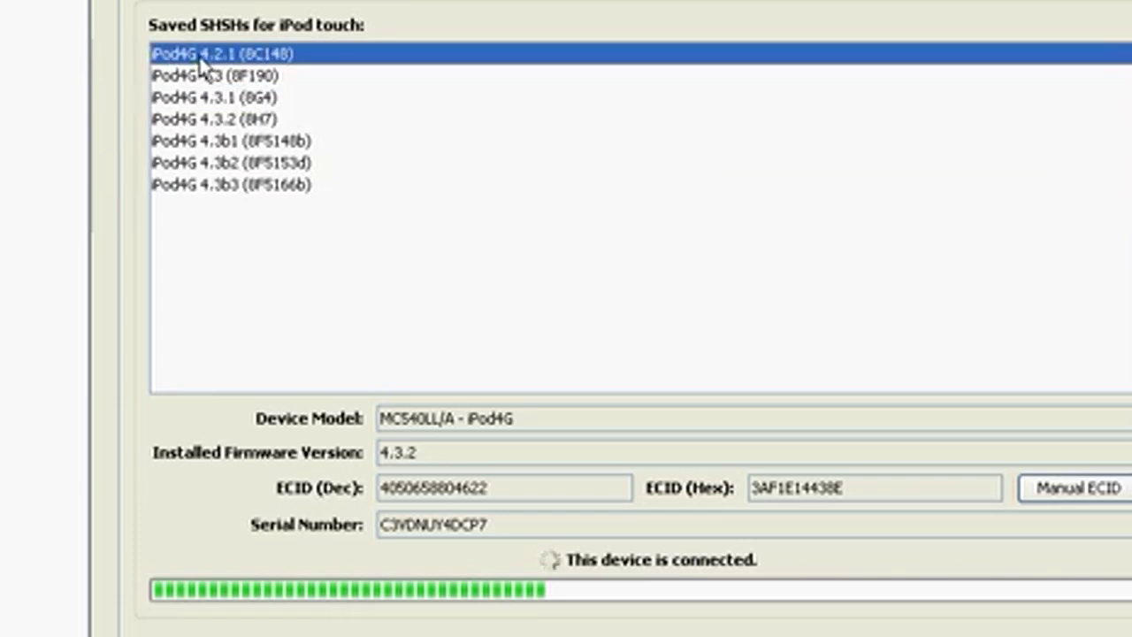
pyautogui.click(217, 58)
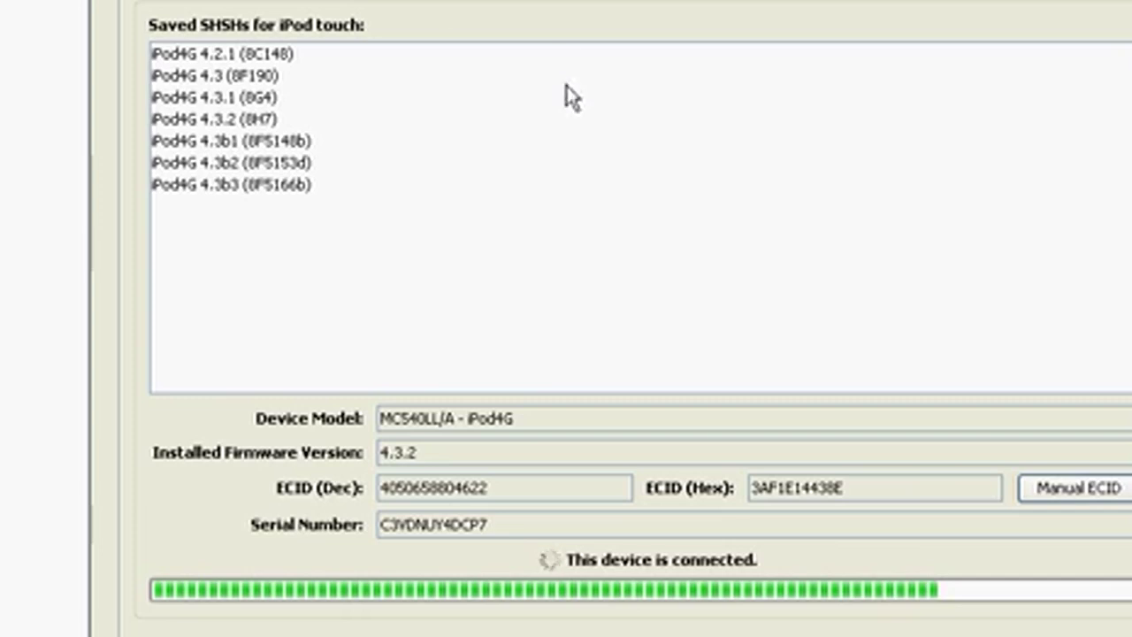
pyautogui.click(322, 57)
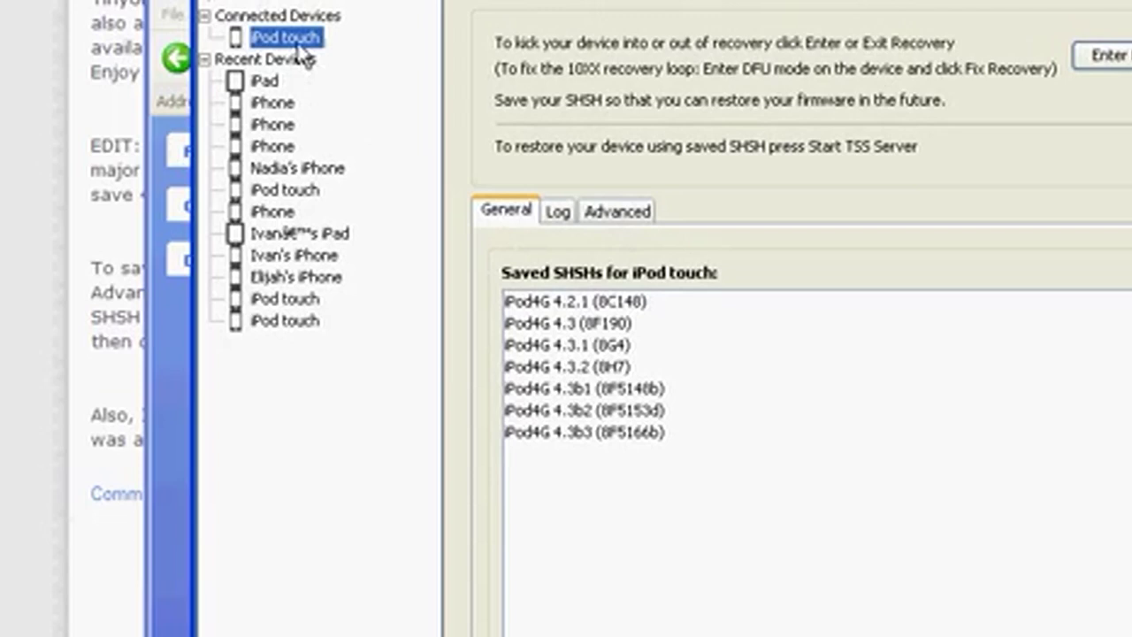
# Step: Browse each recent iPhone and iPod touch, then settle on the iPad's 4.3.1 and 4.3.2 blobs
pyautogui.click(266, 80)
pyautogui.click(268, 103)
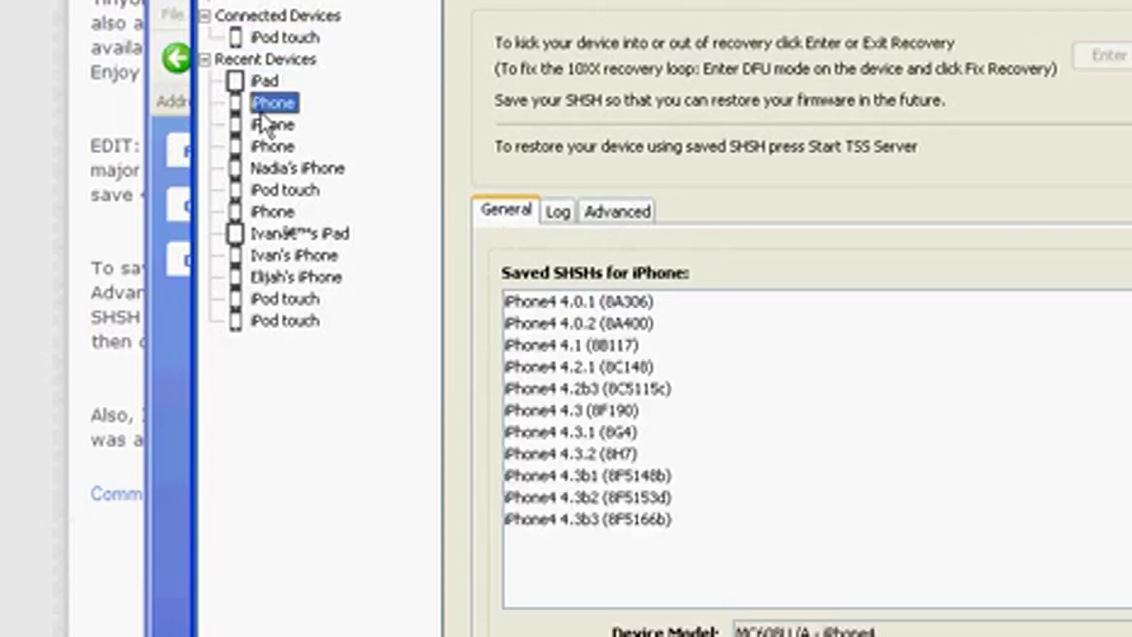
pyautogui.click(274, 168)
pyautogui.click(268, 212)
pyautogui.click(270, 255)
pyautogui.click(276, 277)
pyautogui.click(279, 320)
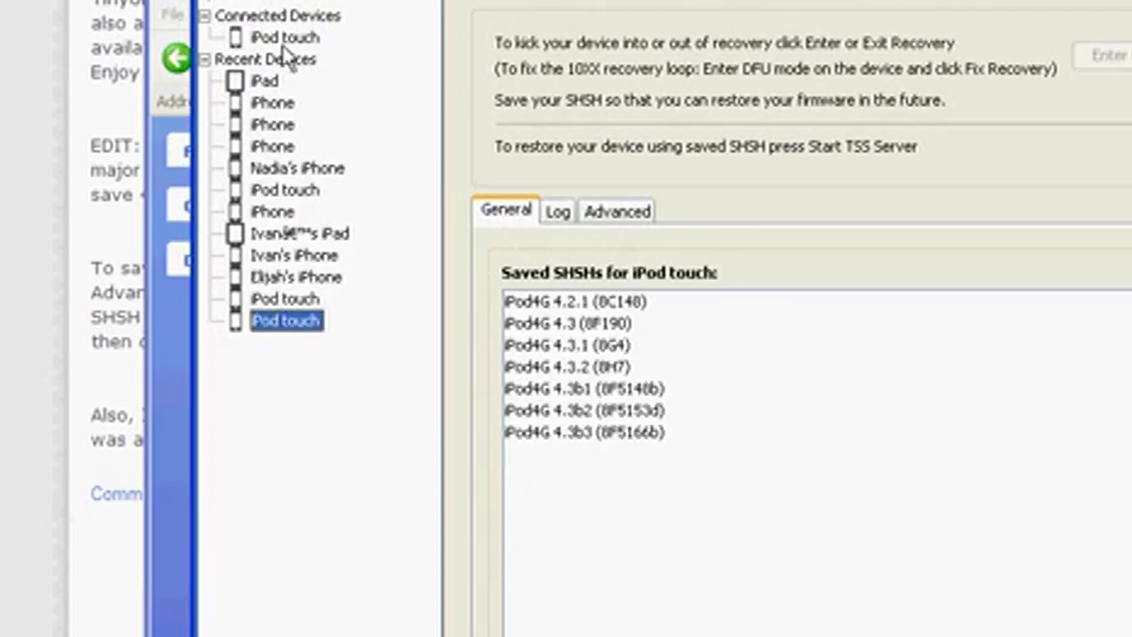
pyautogui.click(285, 37)
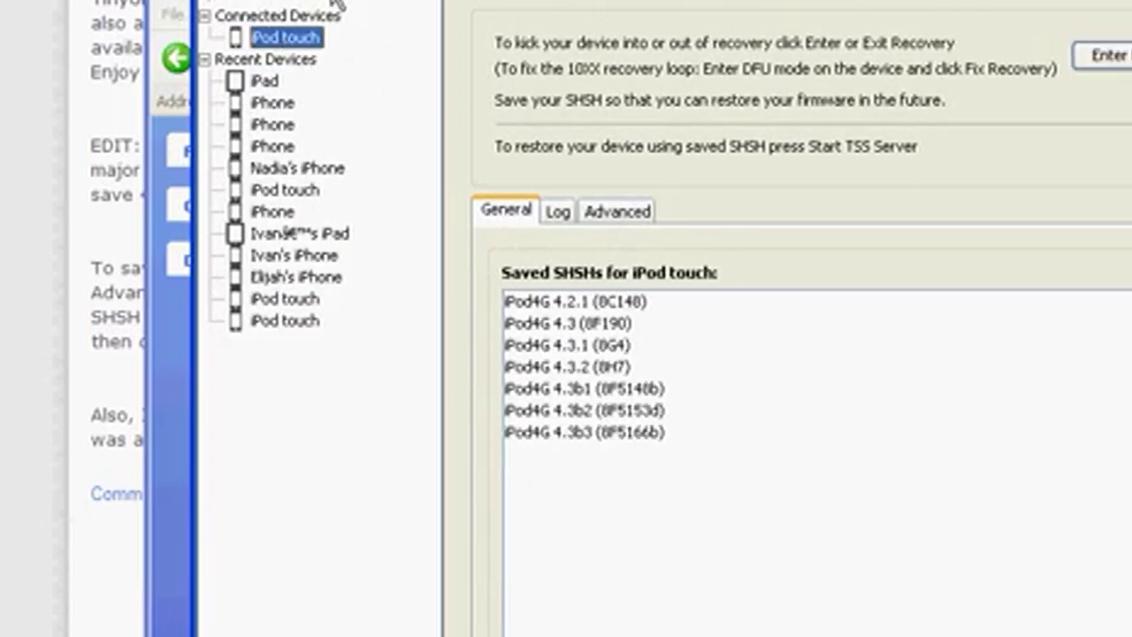
pyautogui.click(266, 81)
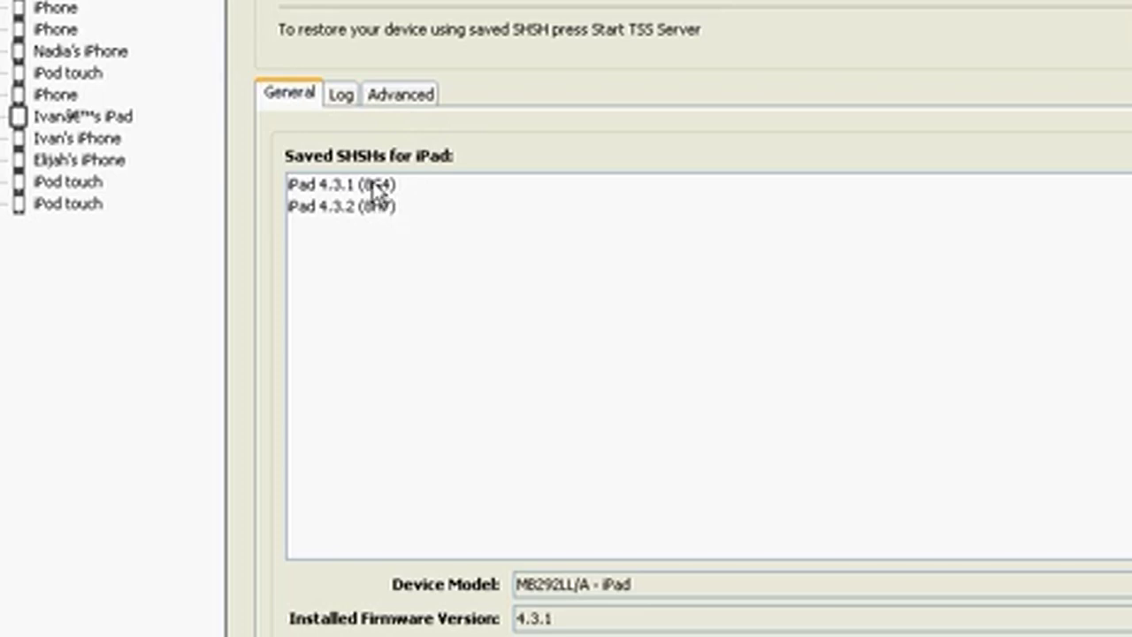
pyautogui.click(339, 187)
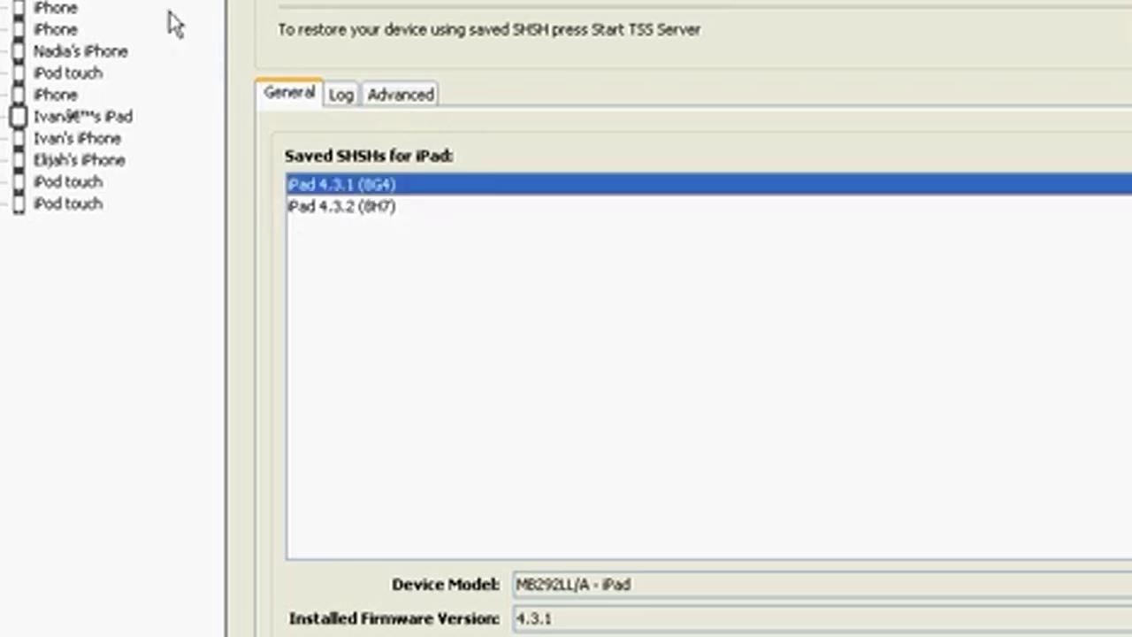